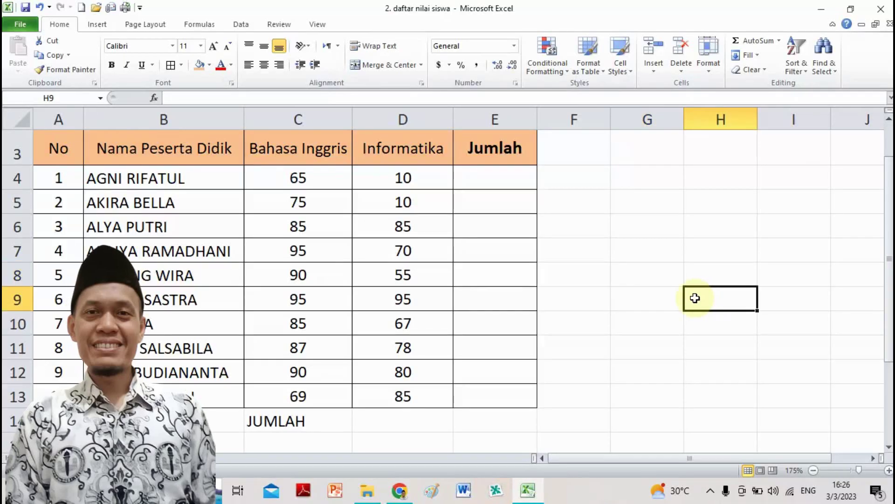
# Review the Bahasa Inggris and Informatika score columns in the table
pyautogui.click(705, 339)
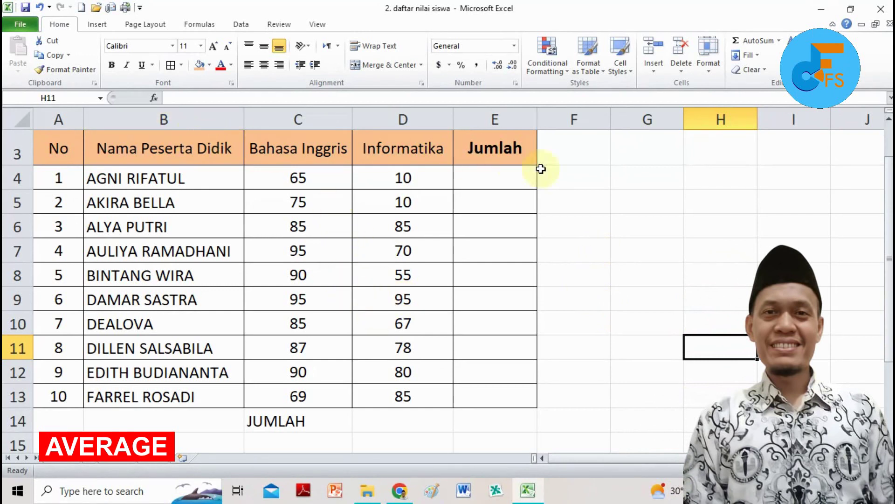
pyautogui.click(632, 180)
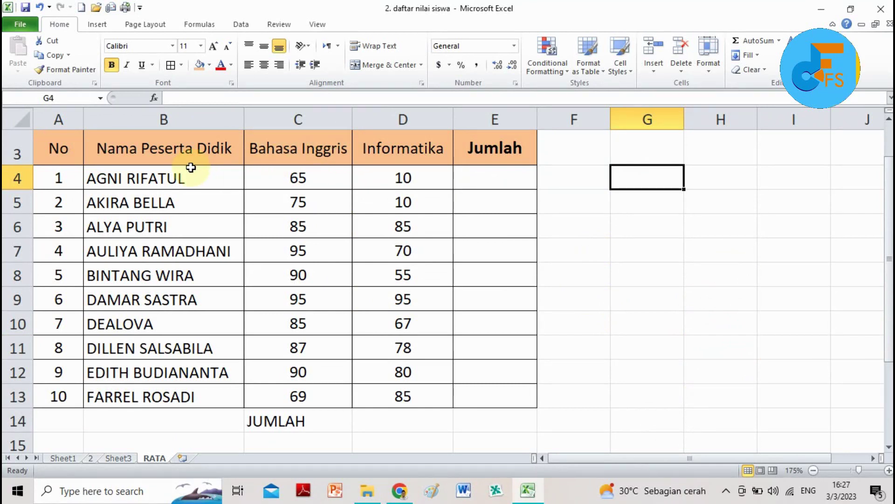
pyautogui.scroll(1, 191, 167)
pyautogui.scroll(-1, 261, 176)
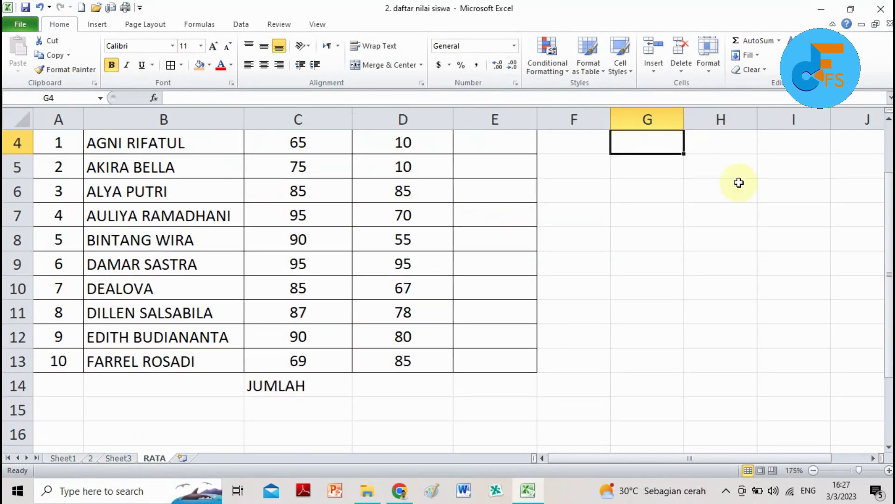
pyautogui.scroll(1, 890, 121)
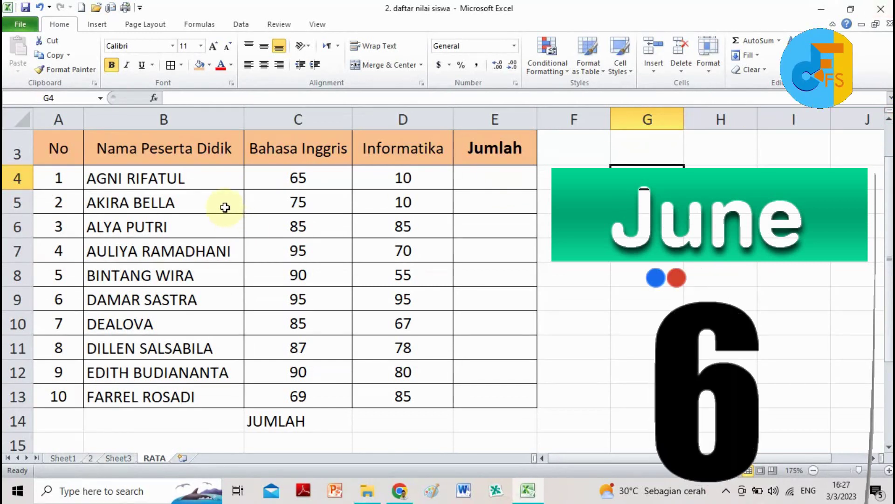
pyautogui.click(277, 172)
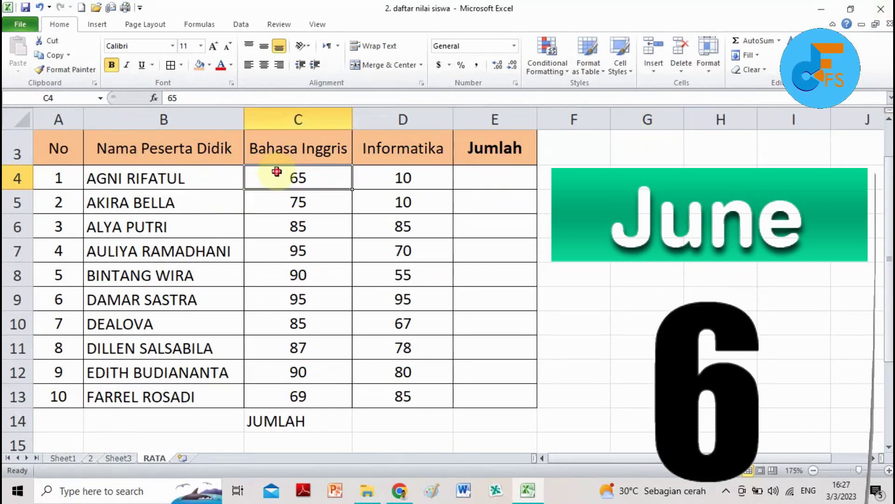
pyautogui.click(380, 176)
pyautogui.click(367, 201)
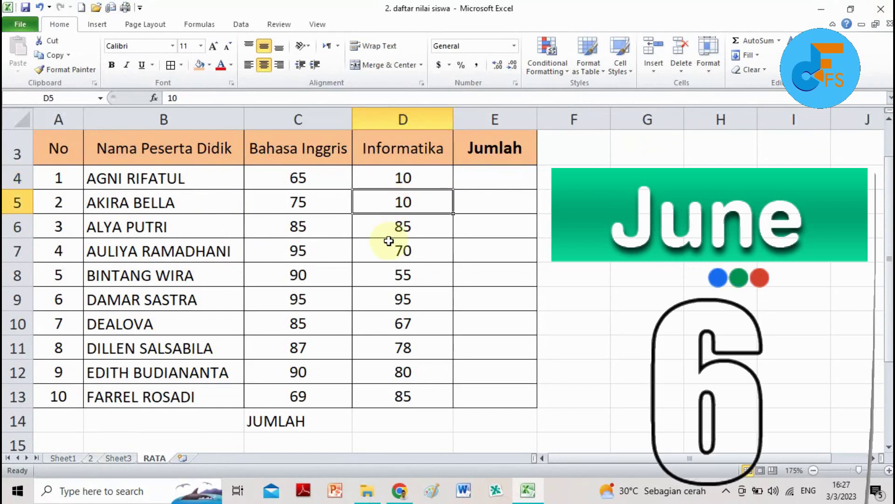
pyautogui.click(311, 176)
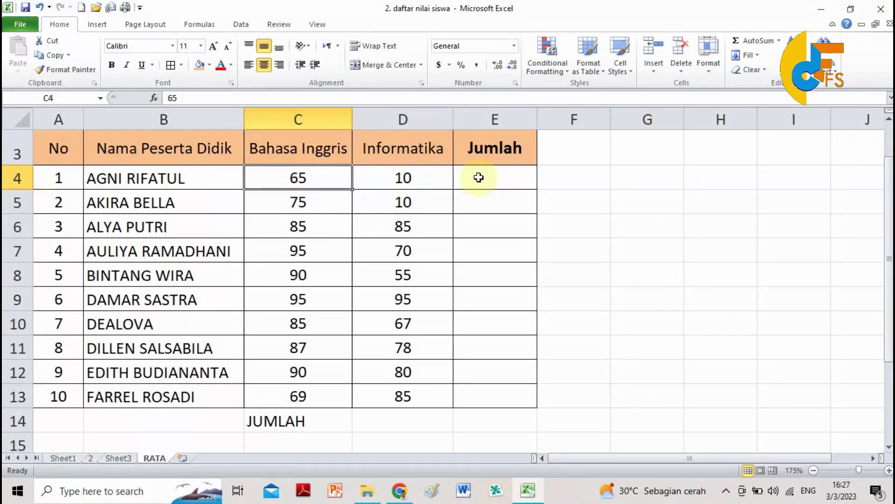
# Clear JUMLAH from C14 and type RATA-RATA NILAI into B14
pyautogui.click(272, 423)
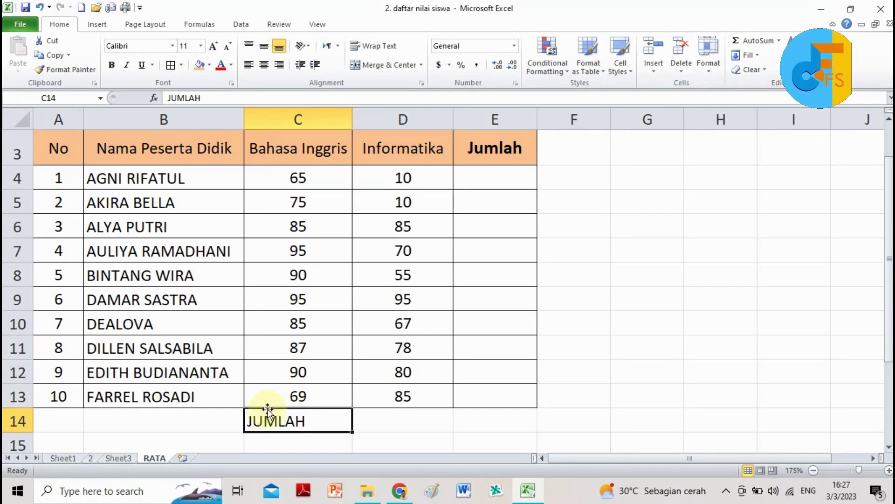
pyautogui.click(213, 421)
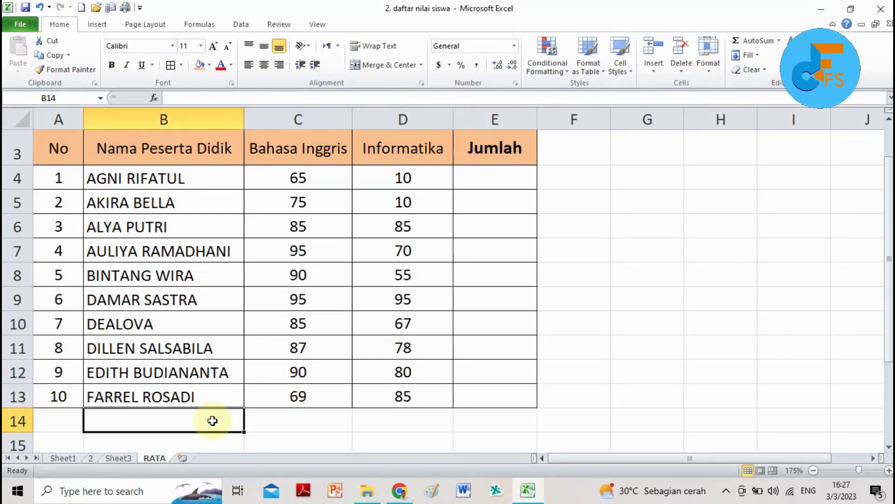
pyautogui.write('R')
pyautogui.press('BackSpace')
pyautogui.press('BackSpace')
pyautogui.press('BackSpace')
pyautogui.write('-RATA NILAI')
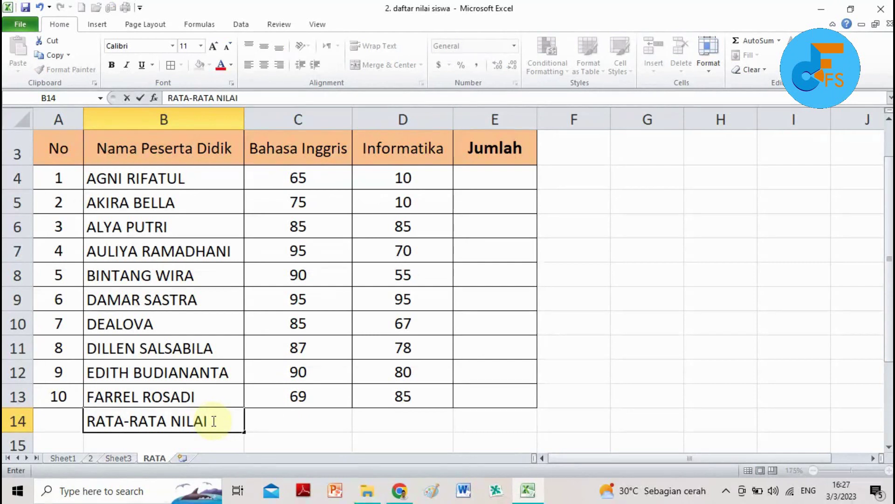
pyautogui.press('Return')
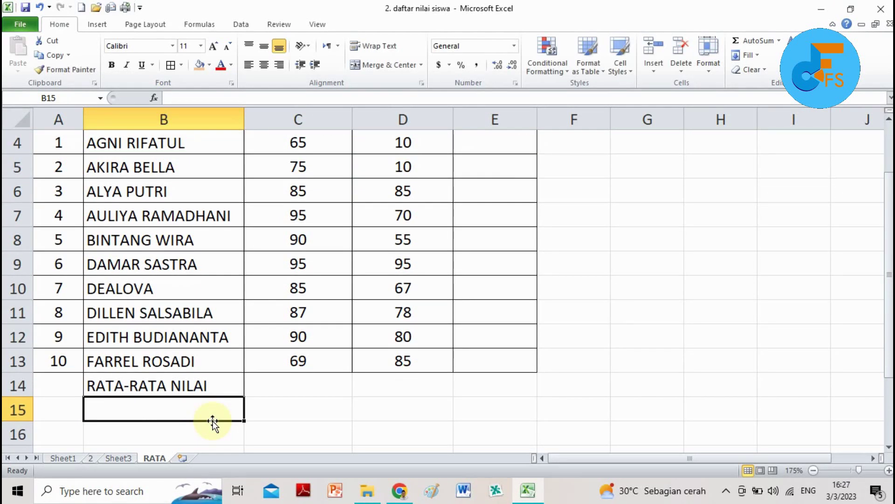
pyautogui.click(889, 119)
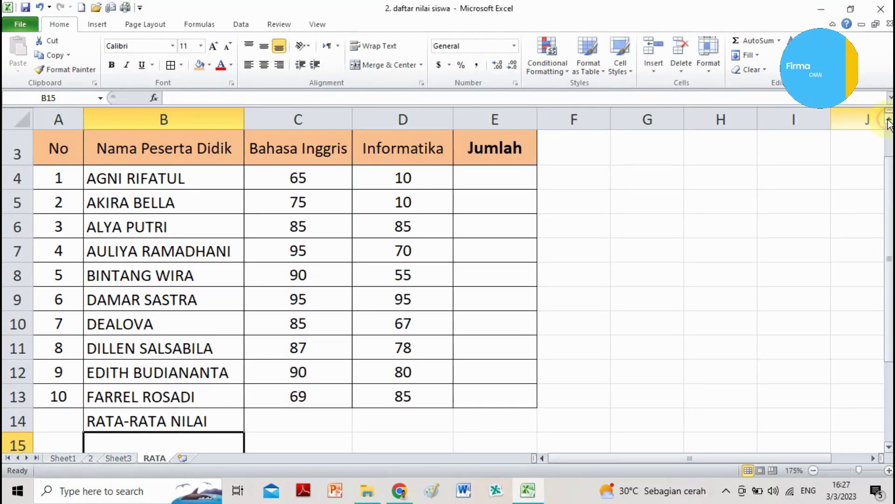
pyautogui.click(303, 418)
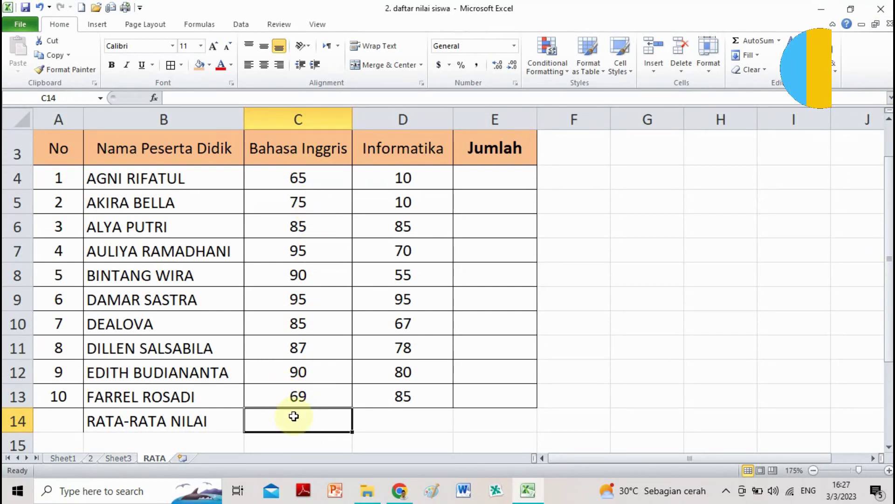
# Enter =AVERAGE(C4:C13) in C14, fixing the mistyped C3 range end to C13
pyautogui.write('=')
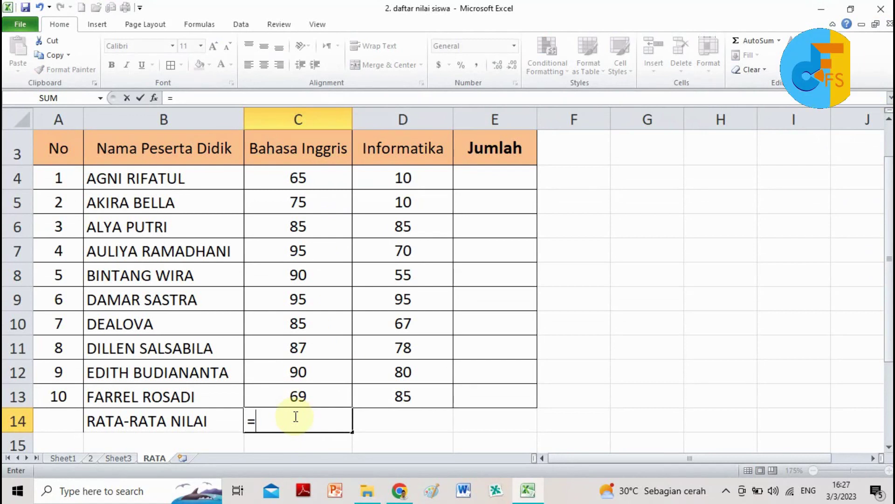
pyautogui.write('AVERA')
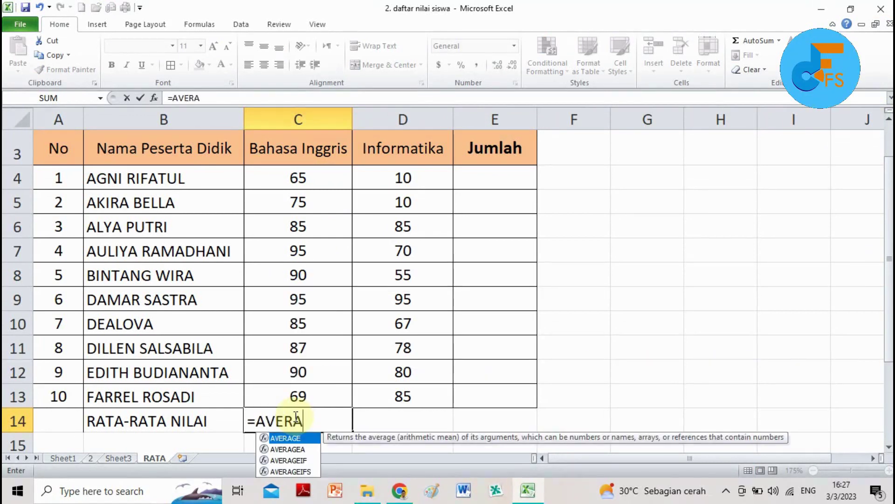
pyautogui.doubleClick(306, 439)
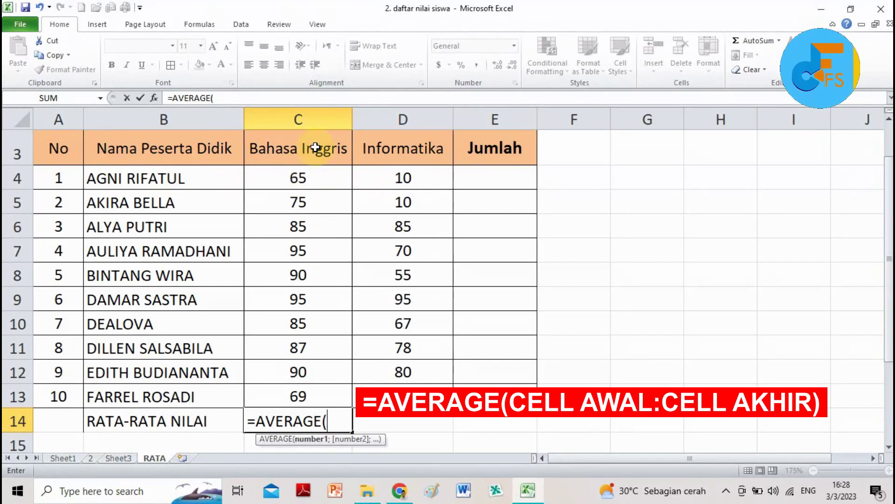
pyautogui.write('C4:')
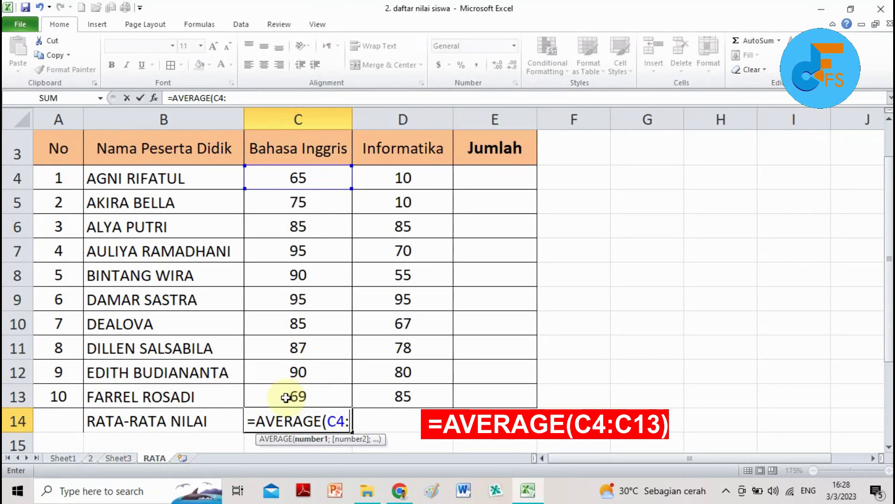
pyautogui.write('C3')
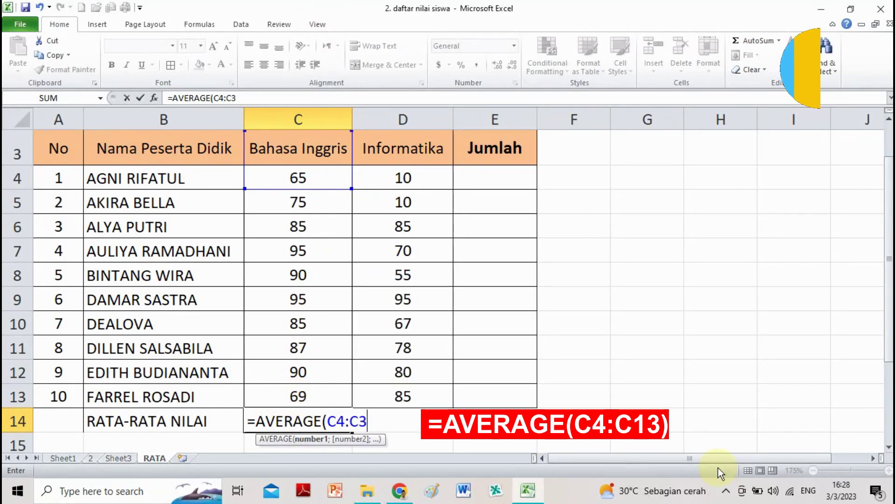
pyautogui.press('BackSpace')
pyautogui.write('13')
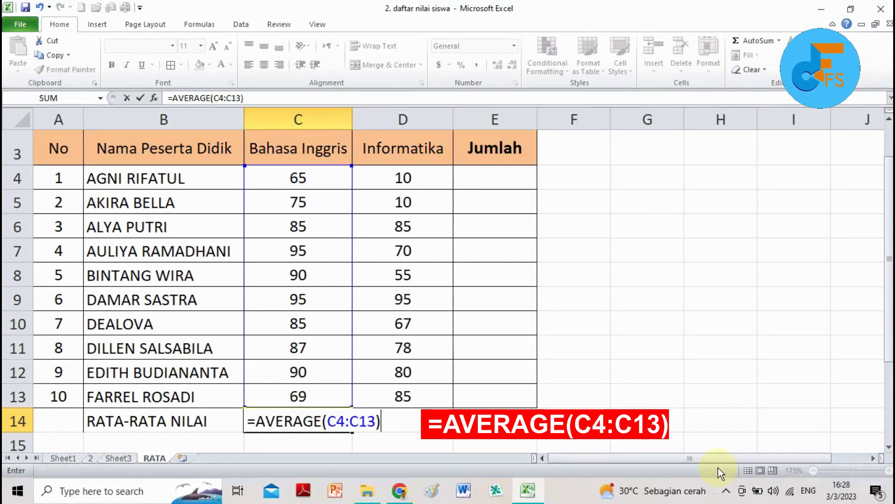
pyautogui.press('Return')
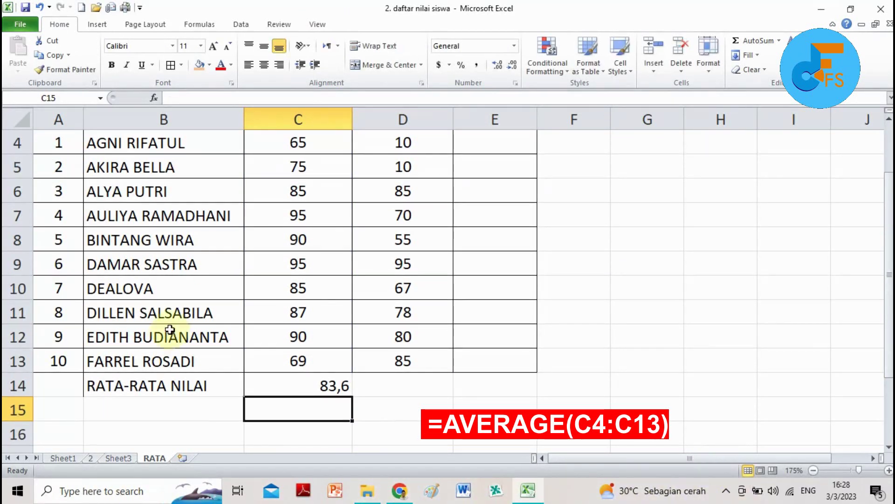
pyautogui.click(278, 385)
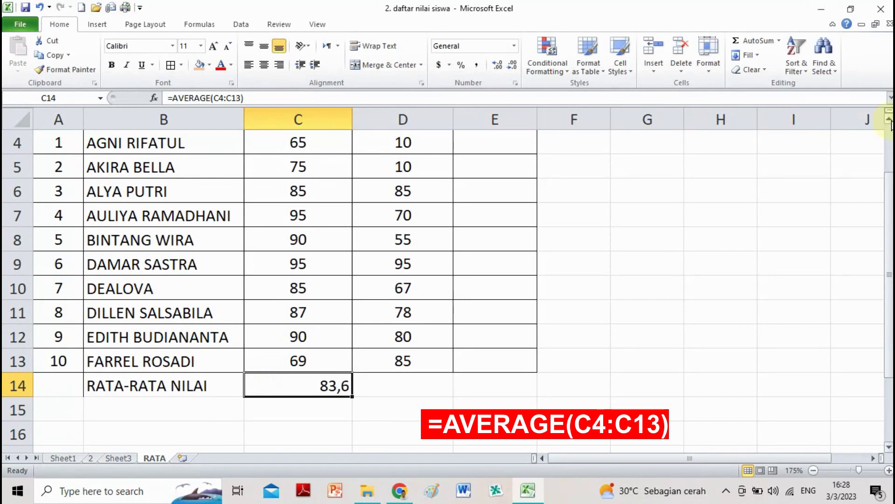
pyautogui.click(888, 120)
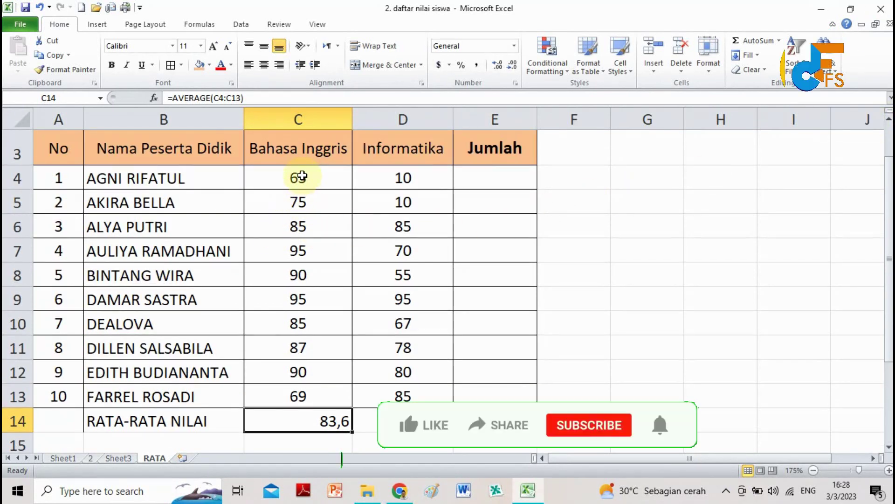
pyautogui.click(317, 401)
pyautogui.click(301, 425)
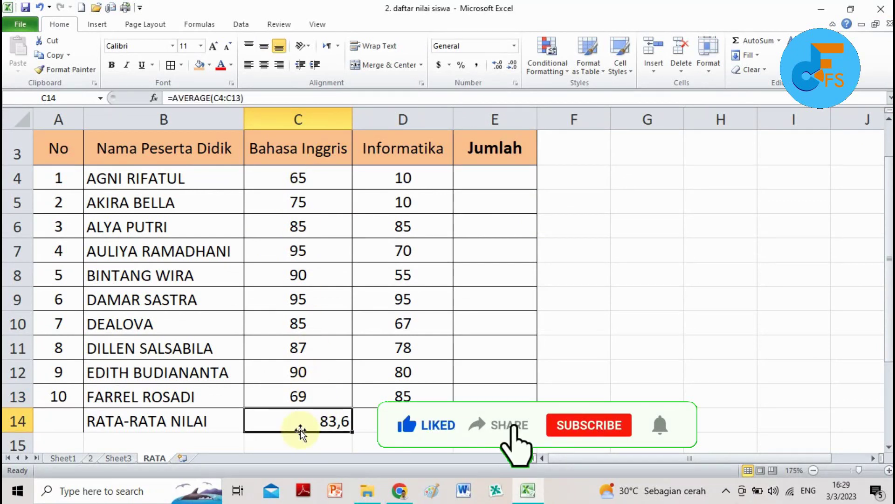
pyautogui.click(297, 435)
pyautogui.click(306, 420)
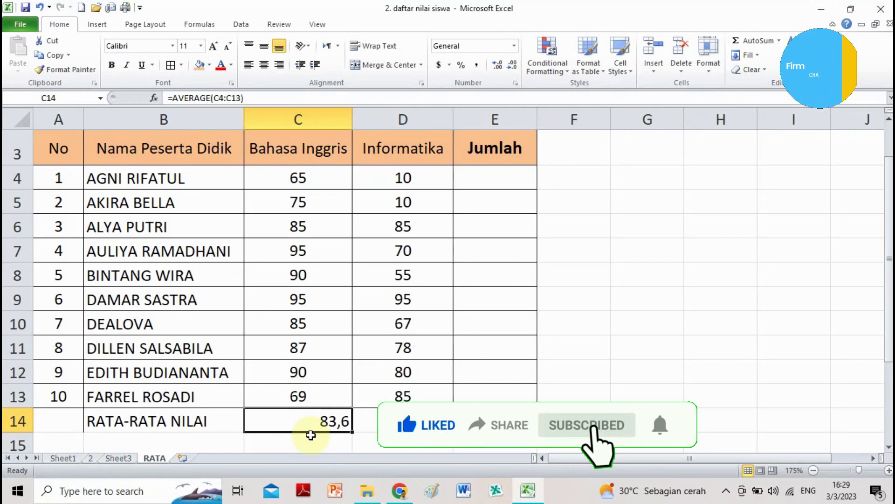
pyautogui.click(311, 441)
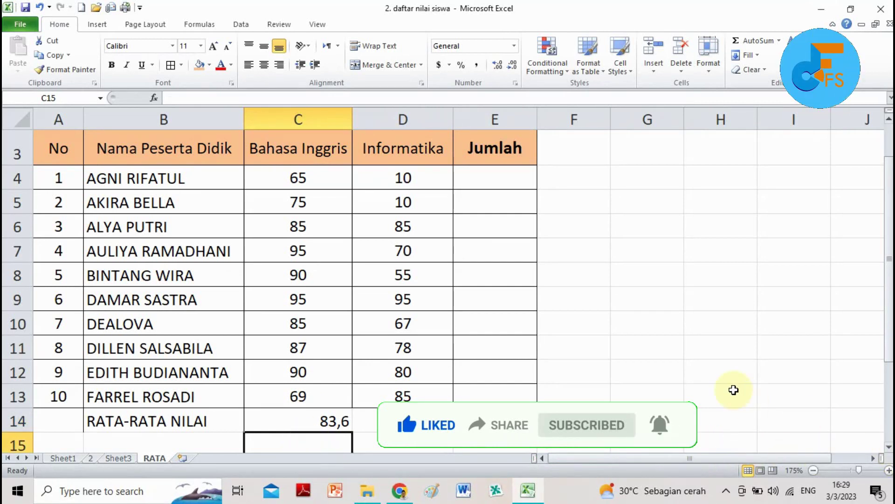
pyautogui.scroll(-1, 734, 390)
pyautogui.scroll(-1, 448, 280)
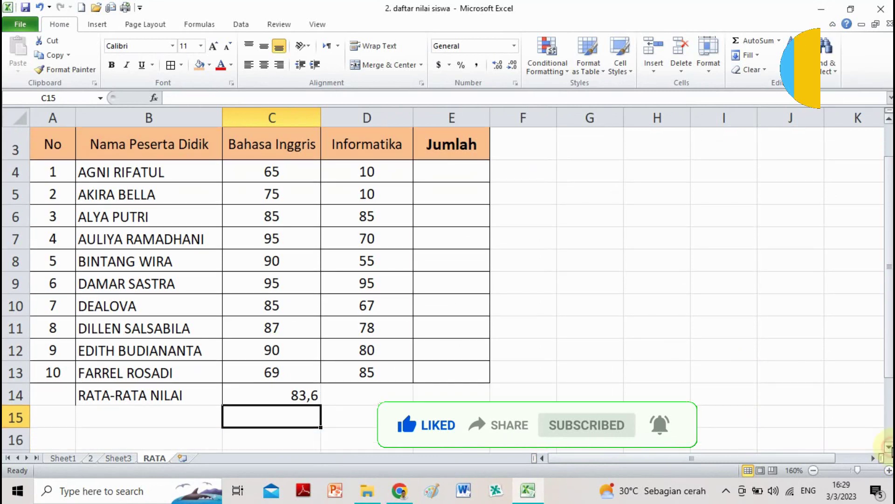
pyautogui.scroll(-1, 448, 280)
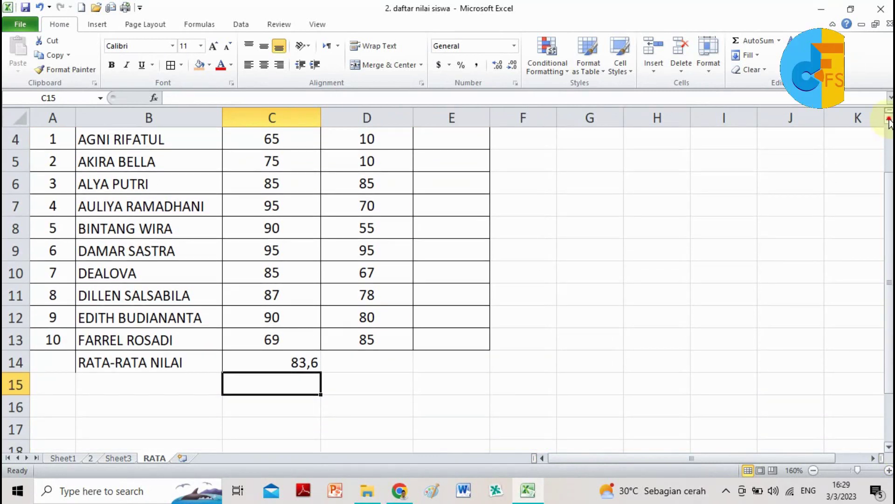
pyautogui.click(889, 120)
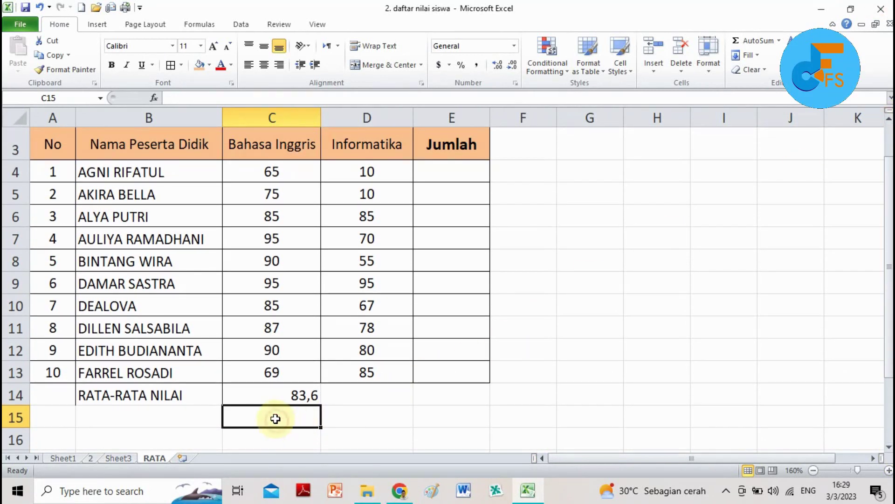
# Enter =AVERAGE(C4:C13) in C15 by dragging over the Bahasa Inggris scores
pyautogui.write('=')
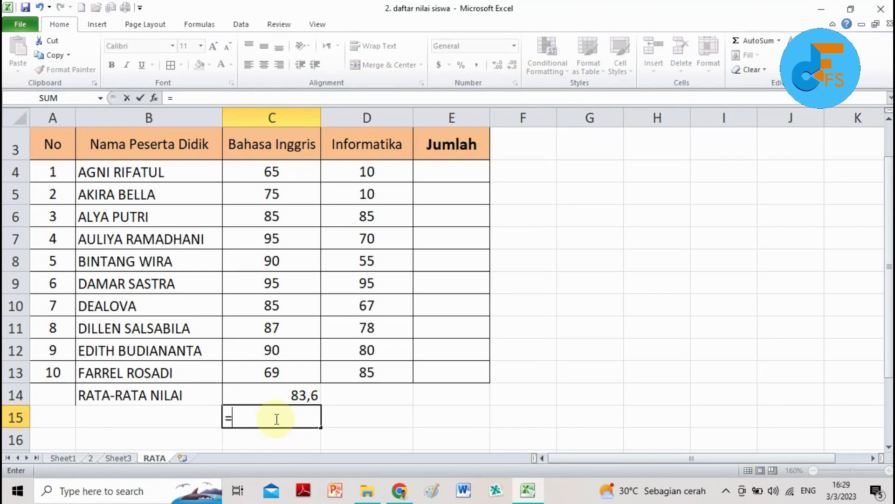
pyautogui.write('AVE')
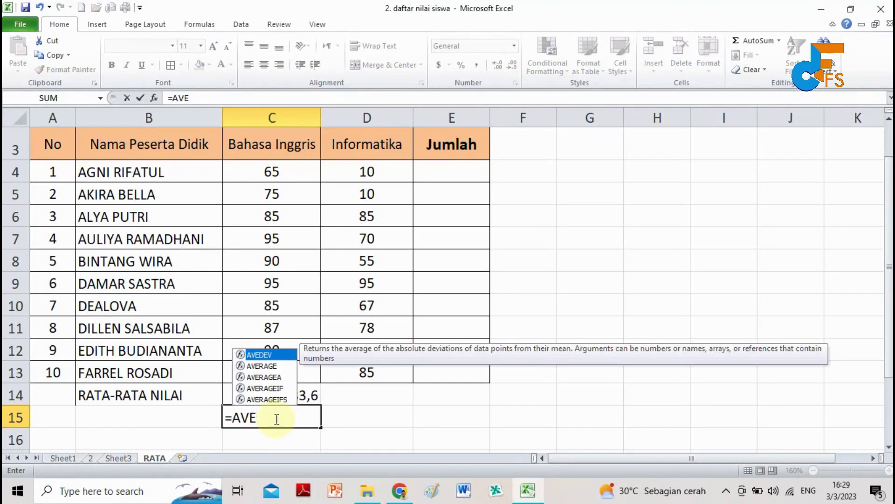
pyautogui.write('RA')
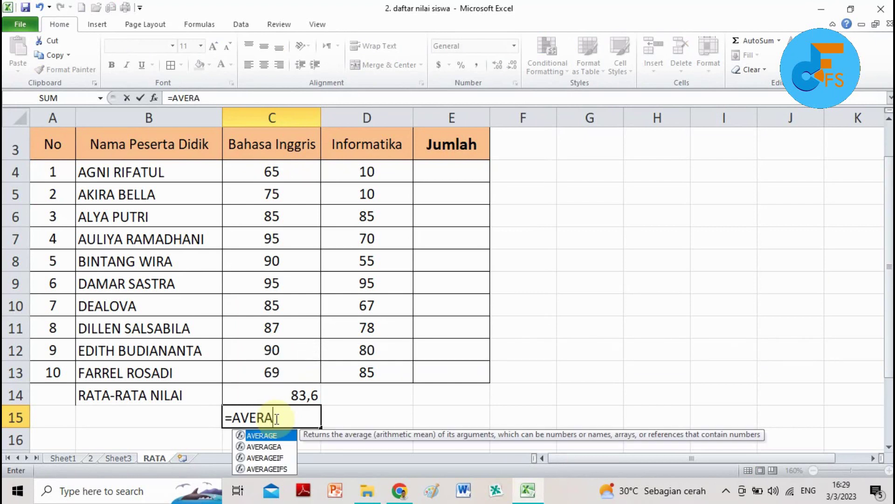
pyautogui.write('GE(')
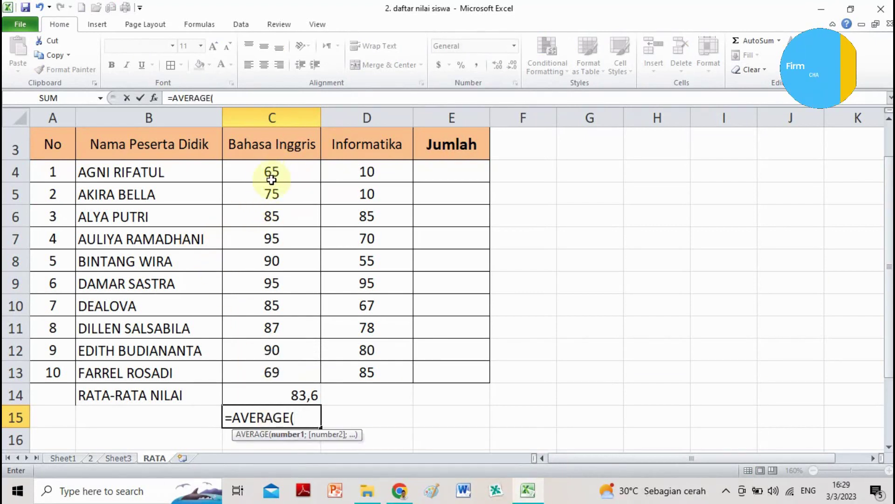
pyautogui.moveTo(278, 171)
pyautogui.mouseDown()
pyautogui.moveTo(265, 260)
pyautogui.moveTo(270, 374)
pyautogui.mouseUp()
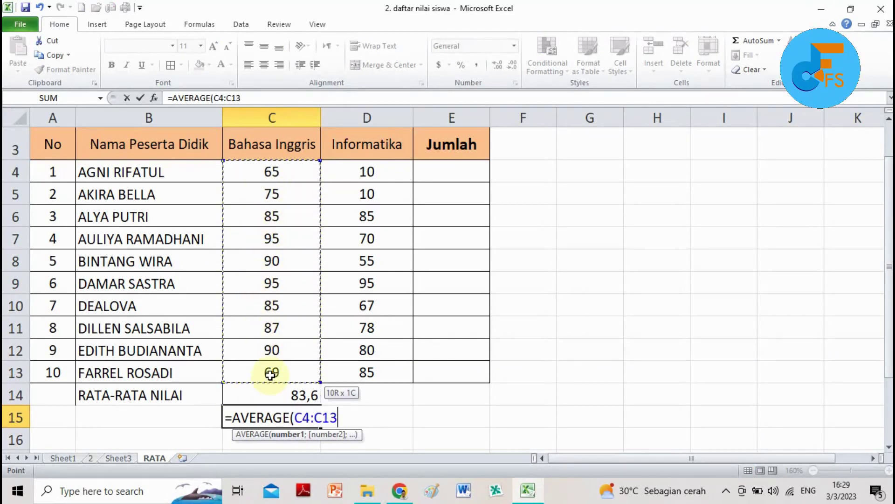
pyautogui.write(')')
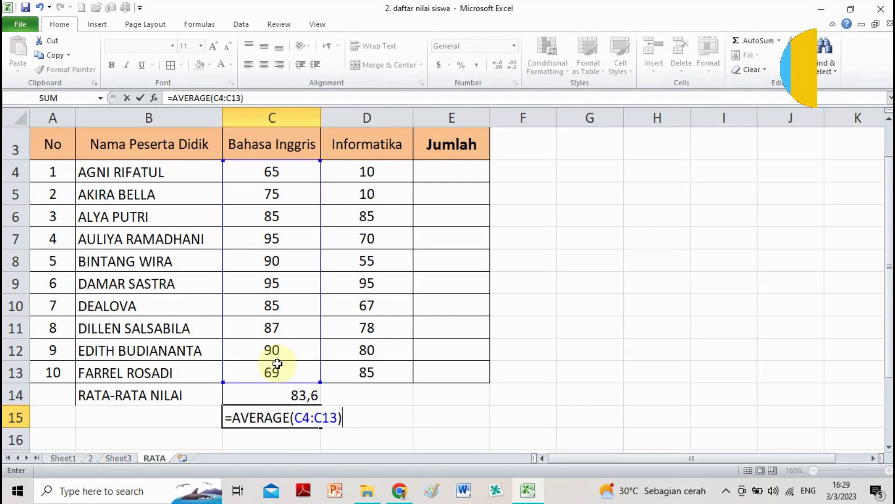
pyautogui.press('Return')
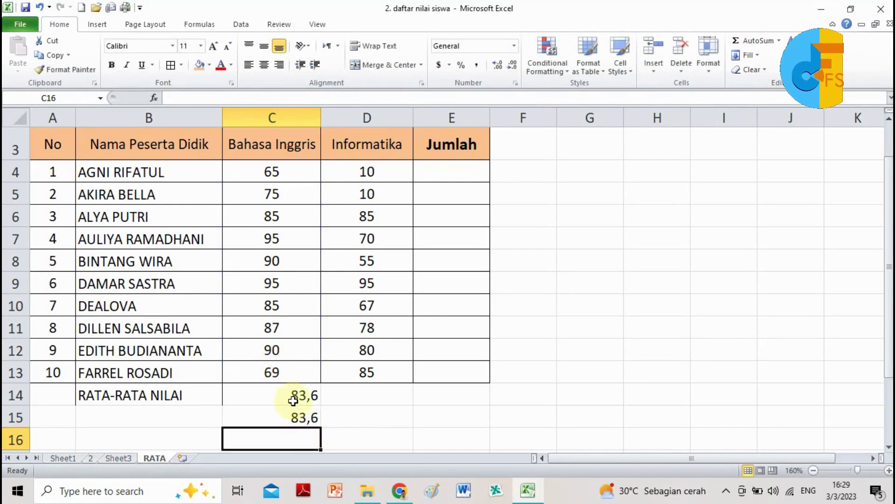
# Compare the C14 and C15 averages, both showing 83,6
pyautogui.click(294, 399)
pyautogui.click(282, 416)
pyautogui.click(285, 397)
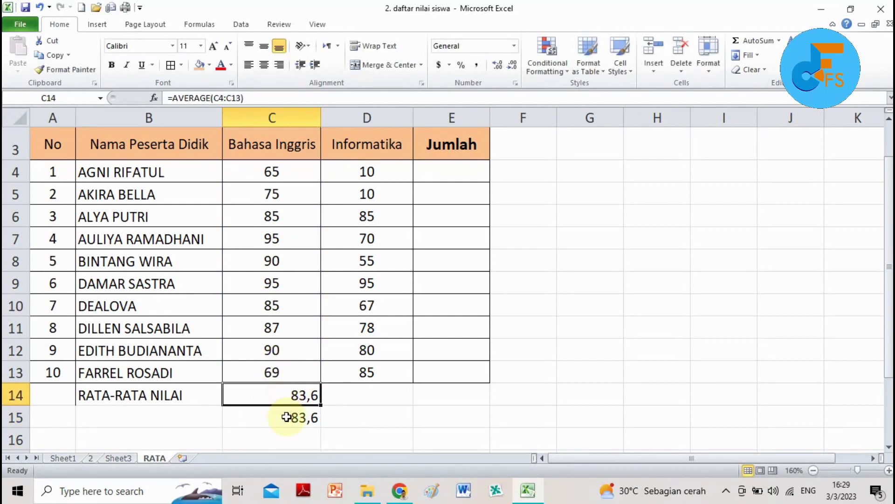
pyautogui.click(286, 420)
pyautogui.click(282, 398)
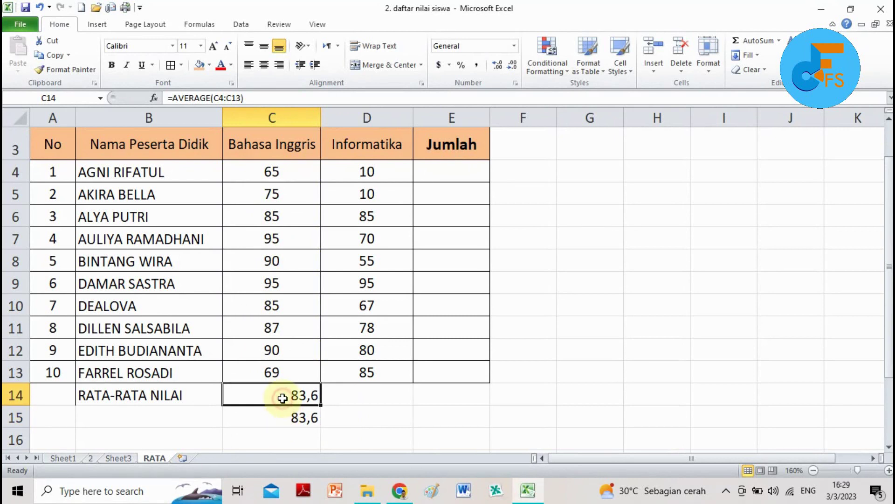
pyautogui.click(282, 417)
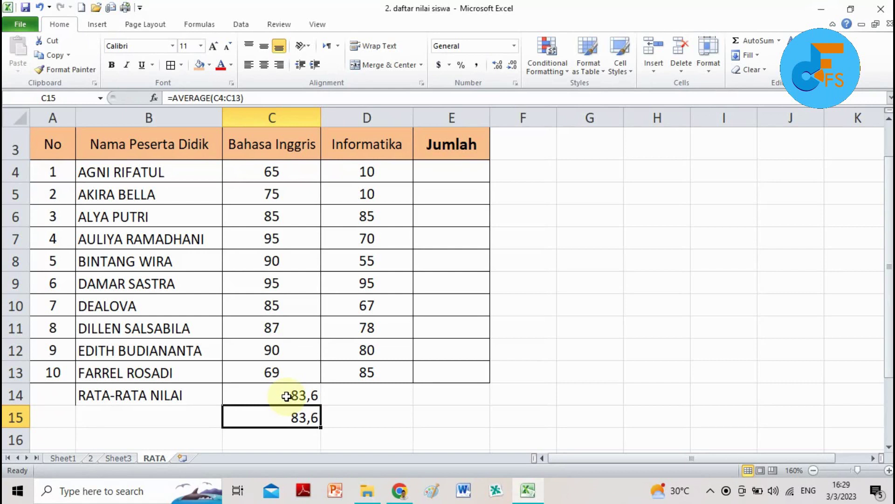
pyautogui.click(296, 395)
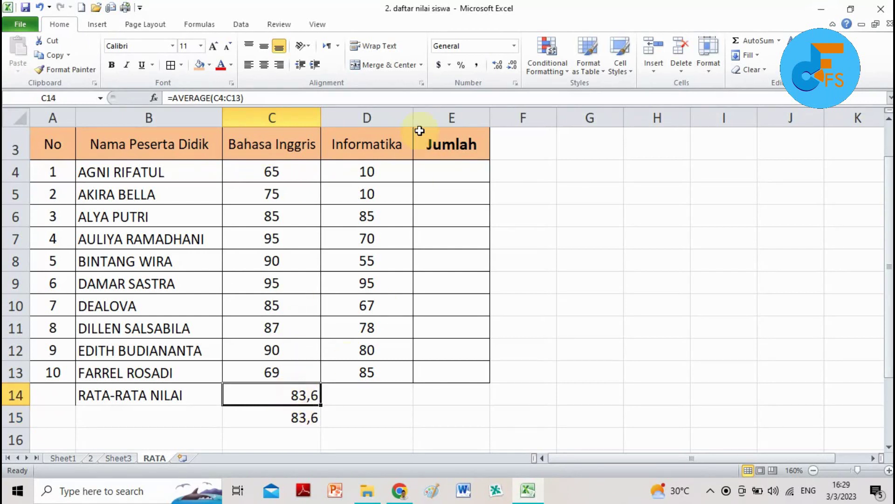
# Put =AVERAGE(D4:D13) in D14 and D15, giving the Informatika average 63,5
pyautogui.click(369, 390)
pyautogui.write('=')
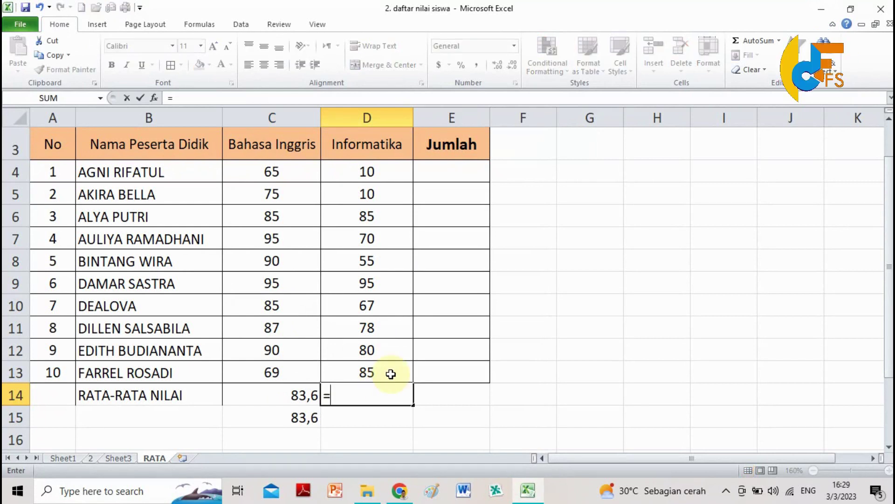
pyautogui.write('AVERAG')
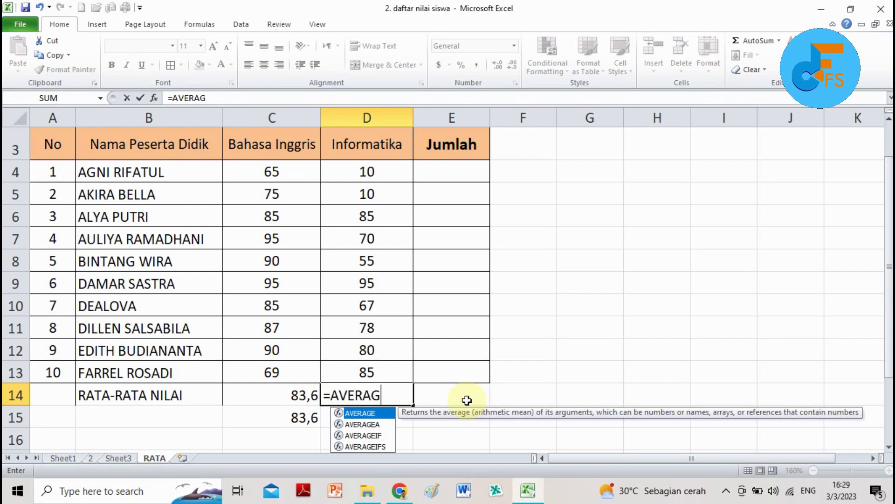
pyautogui.write('E(')
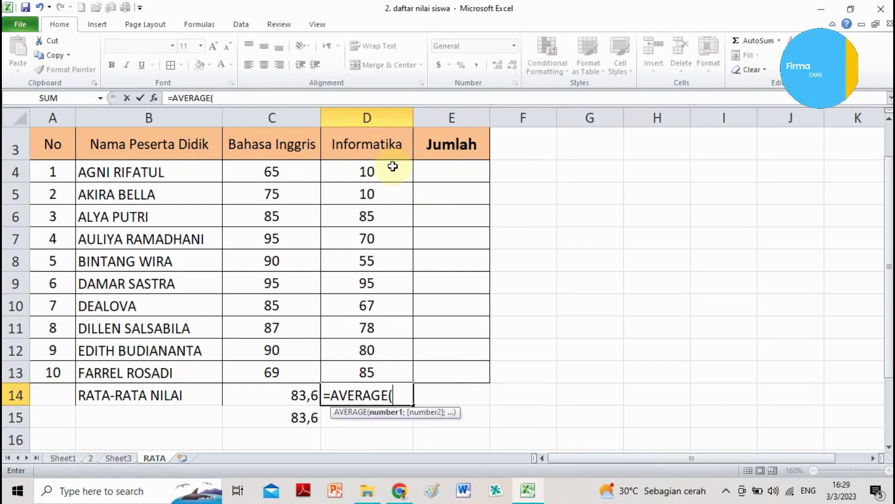
pyautogui.write('D4:')
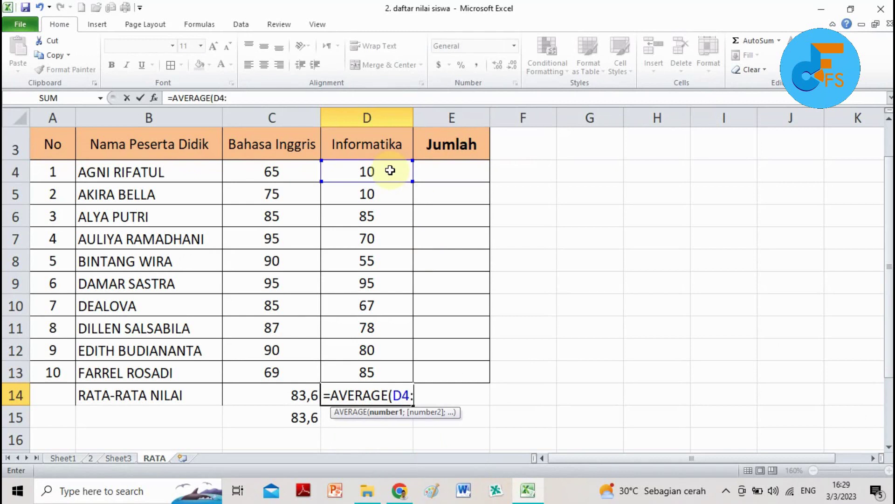
pyautogui.write('D13')
pyautogui.press('Return')
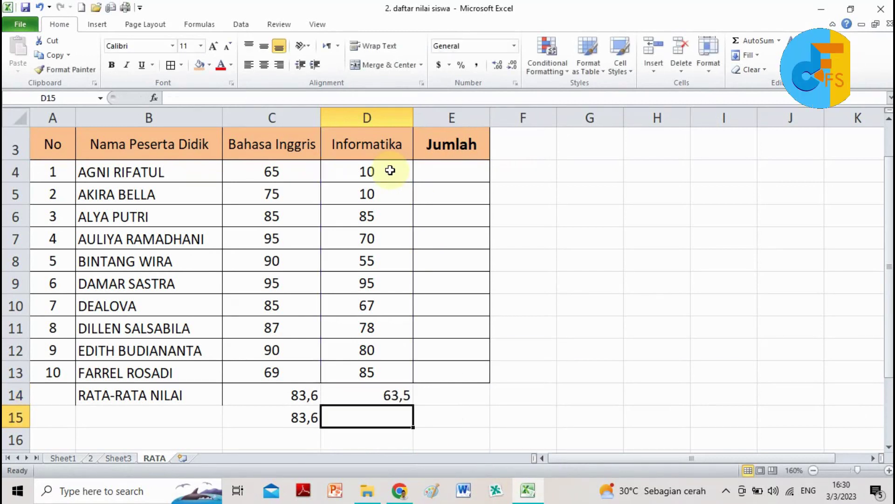
pyautogui.write('=')
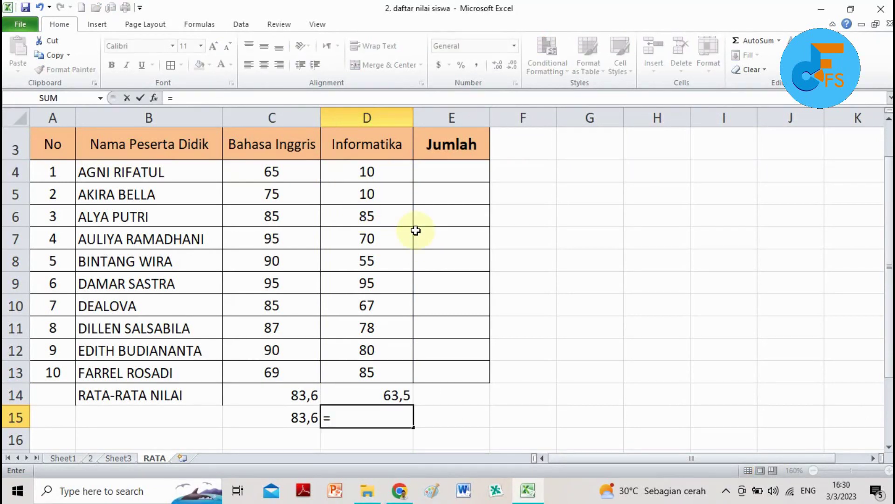
pyautogui.write('AVERAGE')
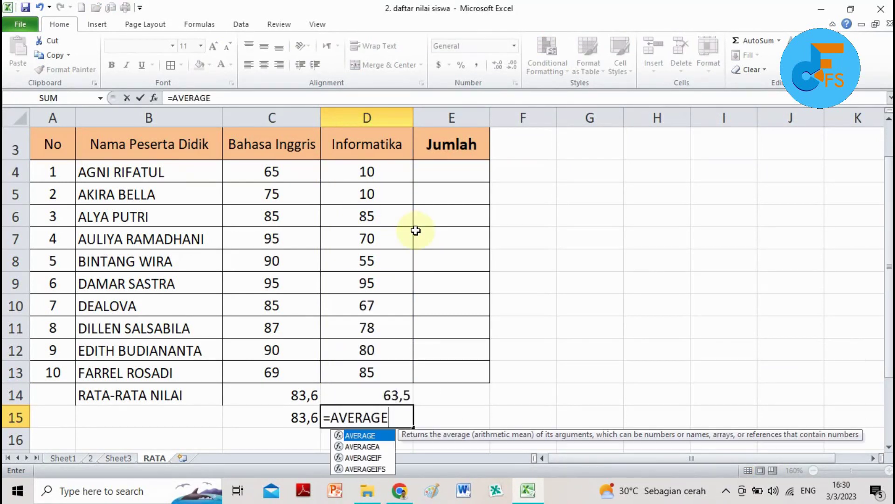
pyautogui.write('(')
pyautogui.moveTo(390, 180); pyautogui.dragTo(367, 378)
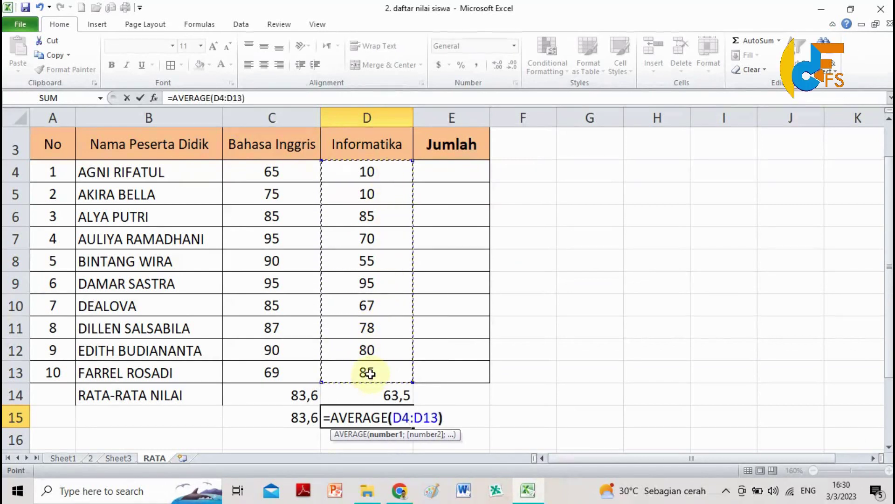
pyautogui.press('Return')
pyautogui.click(453, 394)
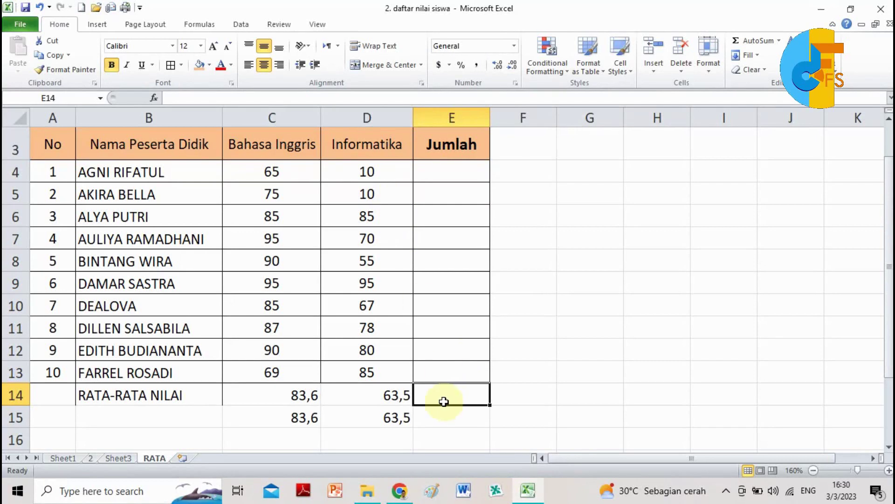
# Centre and bold the average values in C14:D15
pyautogui.moveTo(399, 405); pyautogui.dragTo(396, 414)
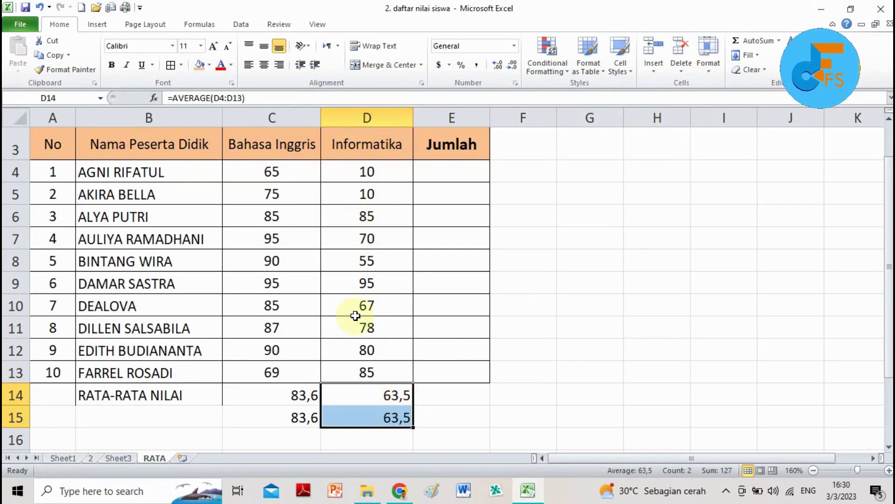
pyautogui.moveTo(300, 392); pyautogui.dragTo(300, 411)
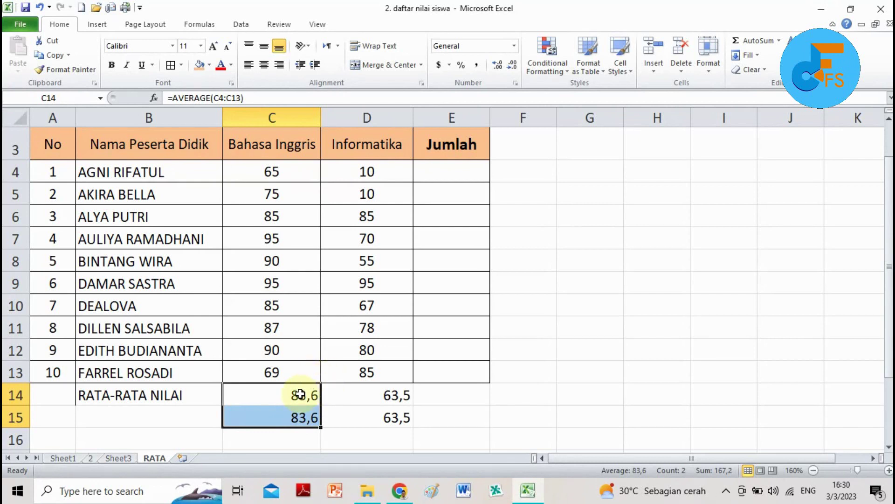
pyautogui.click(265, 66)
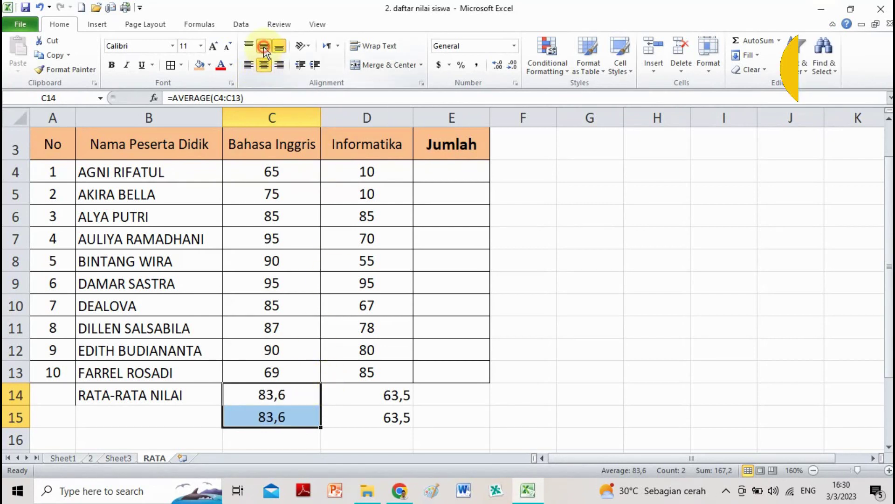
pyautogui.moveTo(394, 394); pyautogui.dragTo(393, 416)
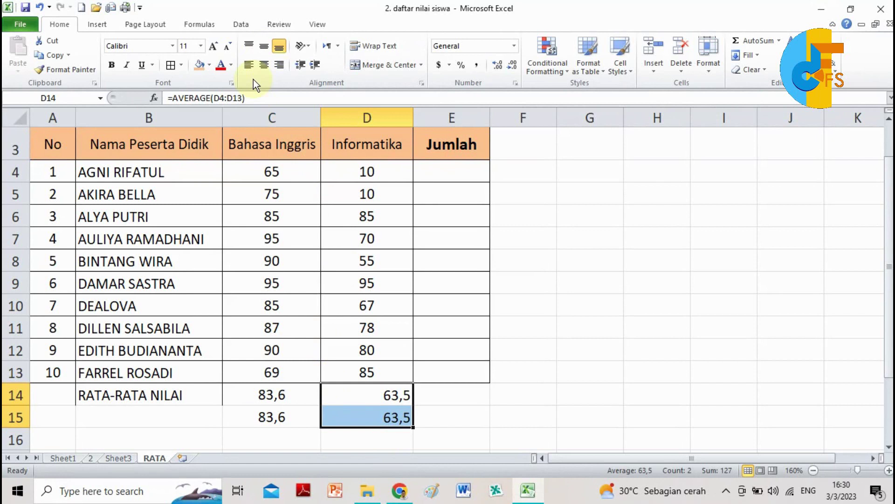
pyautogui.click(264, 65)
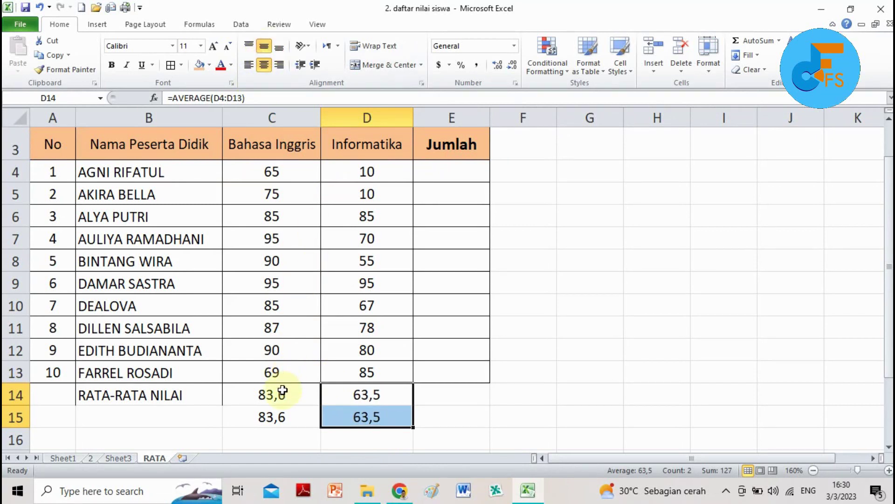
pyautogui.moveTo(283, 390); pyautogui.dragTo(337, 417)
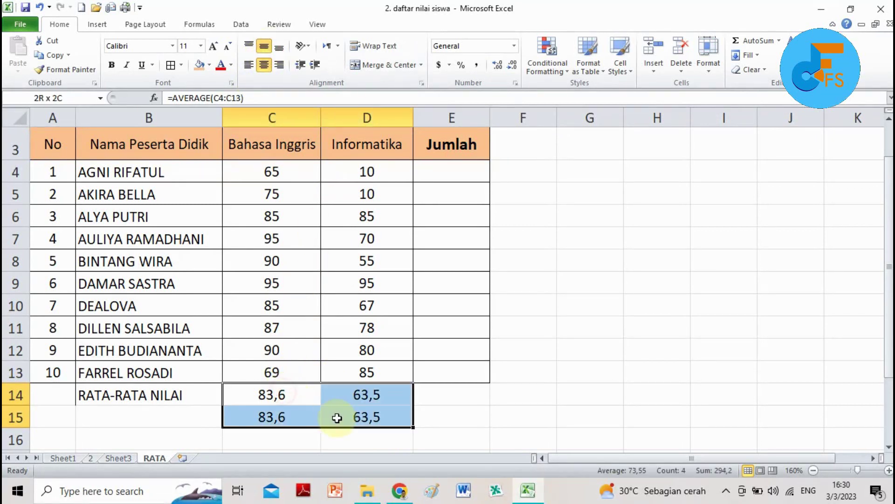
pyautogui.click(112, 66)
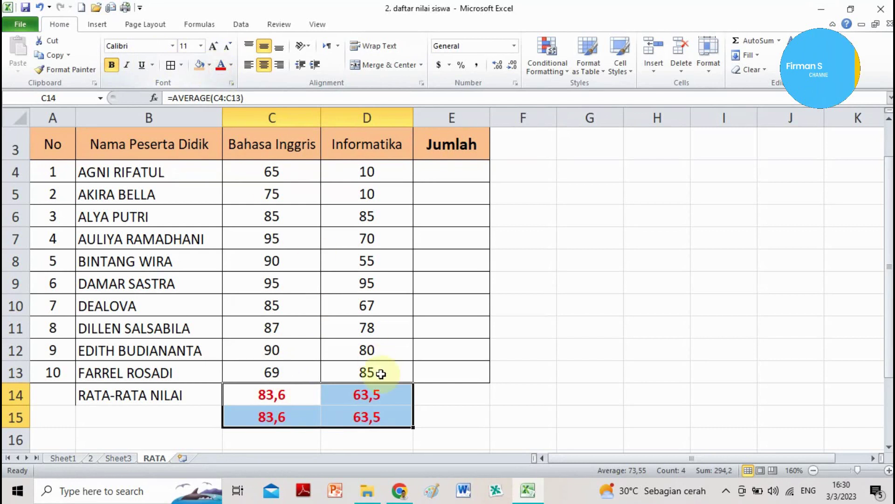
# Colour the Informatika averages in D14:D15 blue
pyautogui.moveTo(380, 395); pyautogui.dragTo(373, 417)
pyautogui.click(232, 68)
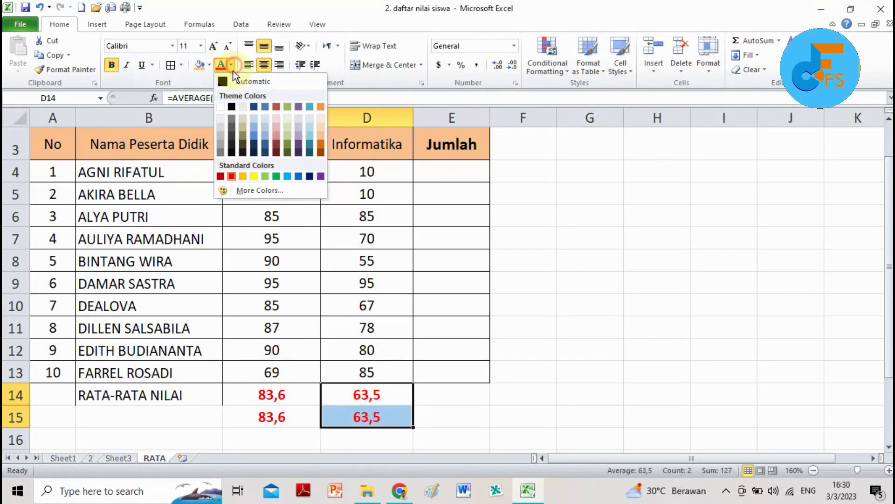
pyautogui.click(299, 176)
pyautogui.click(559, 303)
pyautogui.click(524, 258)
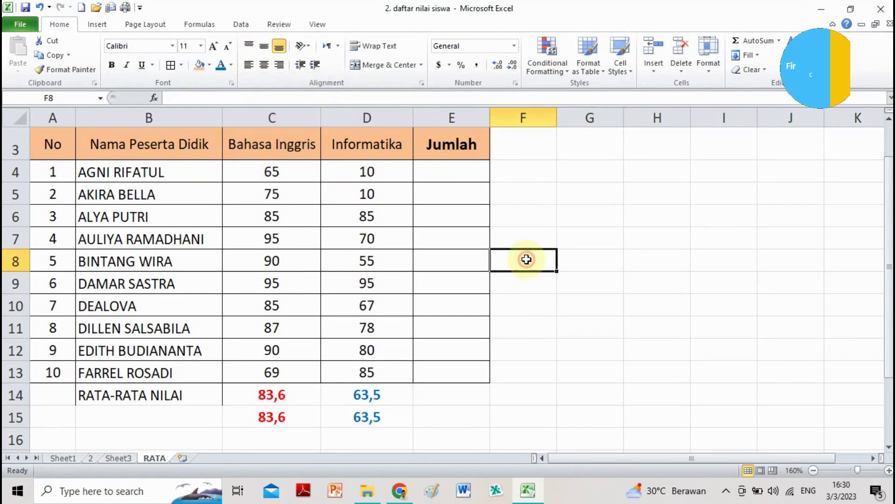
pyautogui.click(601, 230)
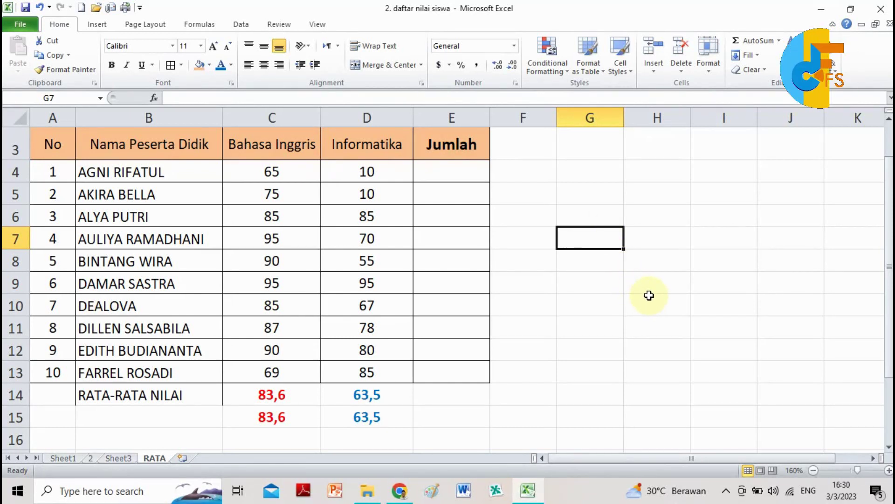
# Apply All Borders to the range A14:E15
pyautogui.click(617, 324)
pyautogui.moveTo(246, 394); pyautogui.dragTo(367, 417)
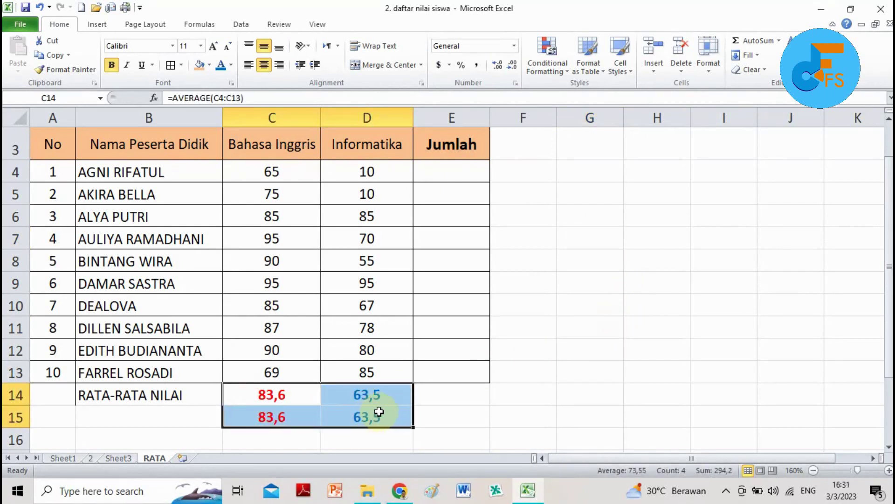
pyautogui.click(378, 397)
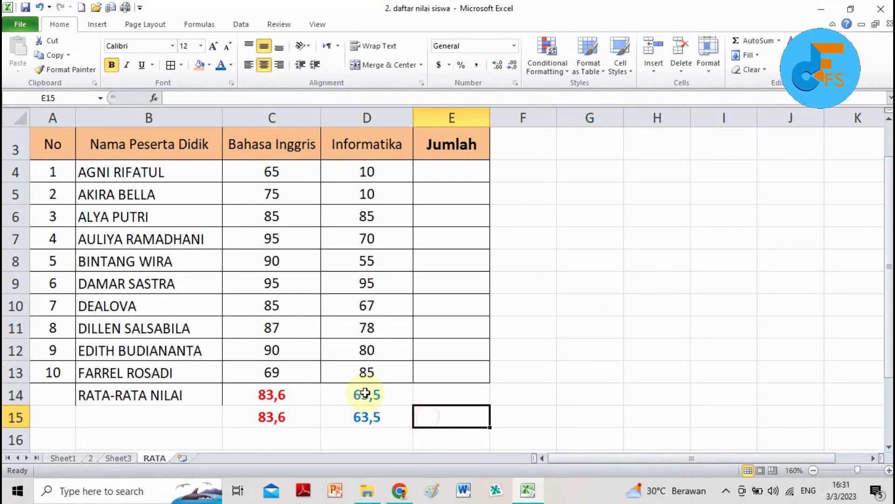
pyautogui.click(381, 417)
pyautogui.click(426, 418)
pyautogui.click(366, 394)
pyautogui.moveTo(277, 395); pyautogui.dragTo(383, 415)
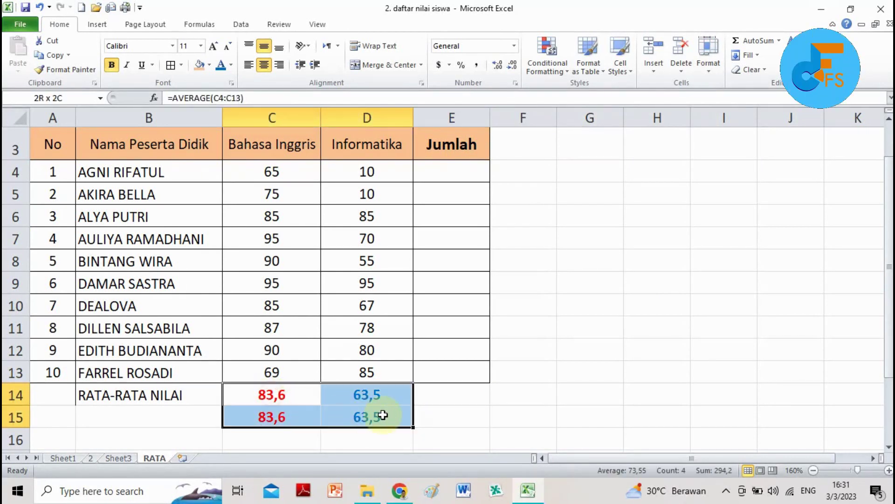
pyautogui.click(471, 417)
pyautogui.moveTo(174, 390); pyautogui.dragTo(422, 415)
pyautogui.moveTo(61, 390); pyautogui.dragTo(419, 424)
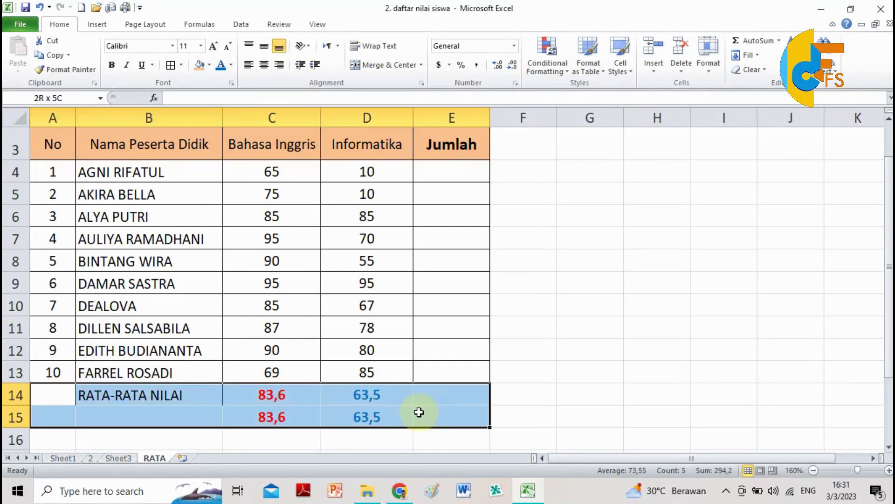
pyautogui.click(171, 68)
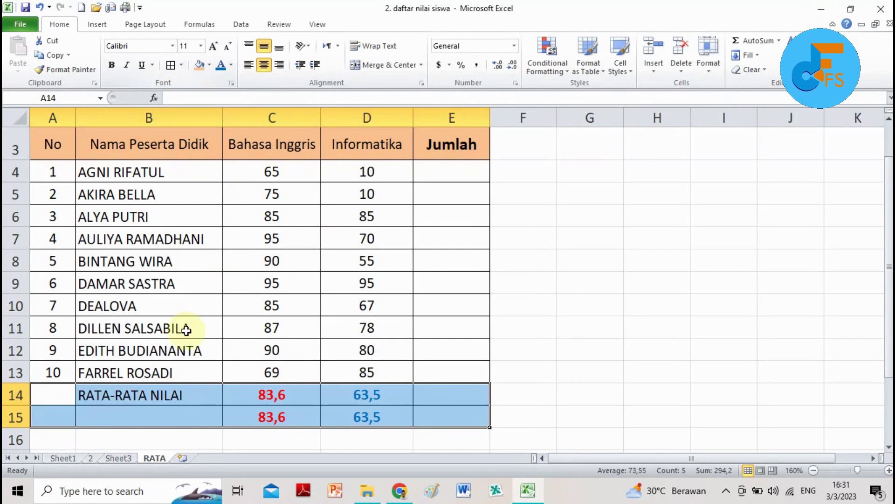
# Merge A14:B15 into a middle-aligned label with white text on black fill
pyautogui.click(135, 395)
pyautogui.moveTo(64, 392); pyautogui.dragTo(95, 409)
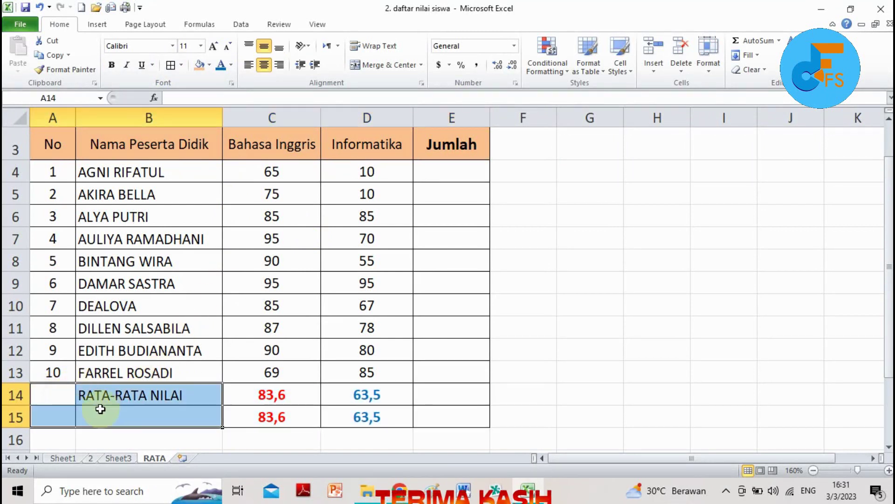
pyautogui.click(383, 65)
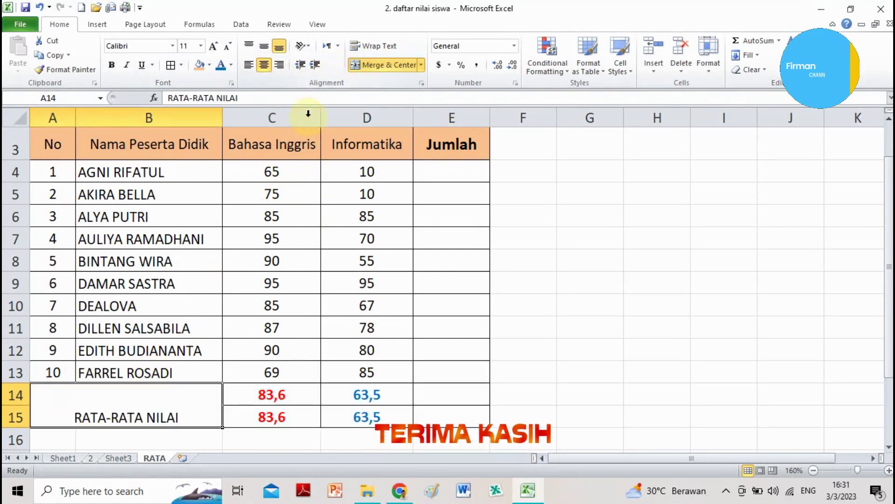
pyautogui.click(264, 46)
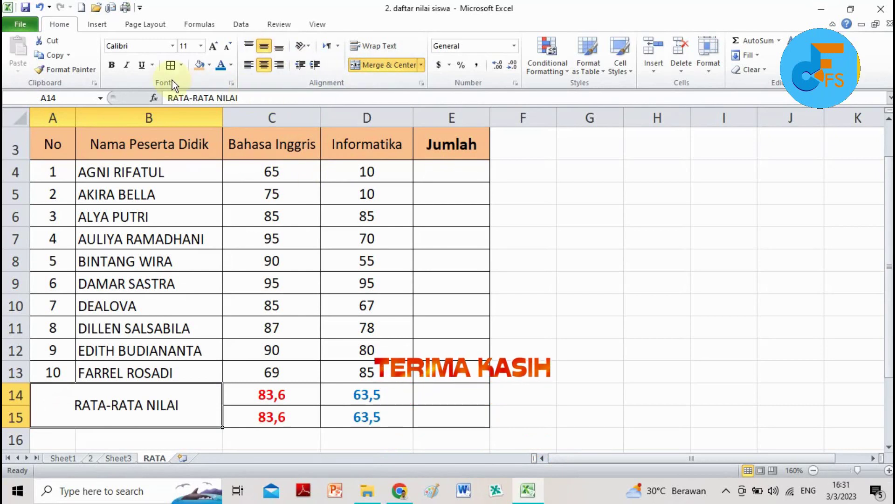
pyautogui.click(222, 67)
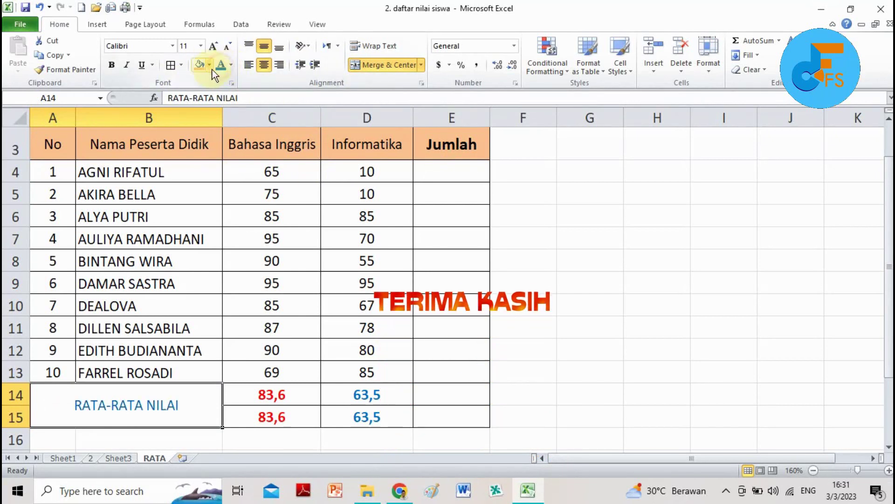
pyautogui.click(203, 66)
pyautogui.click(232, 65)
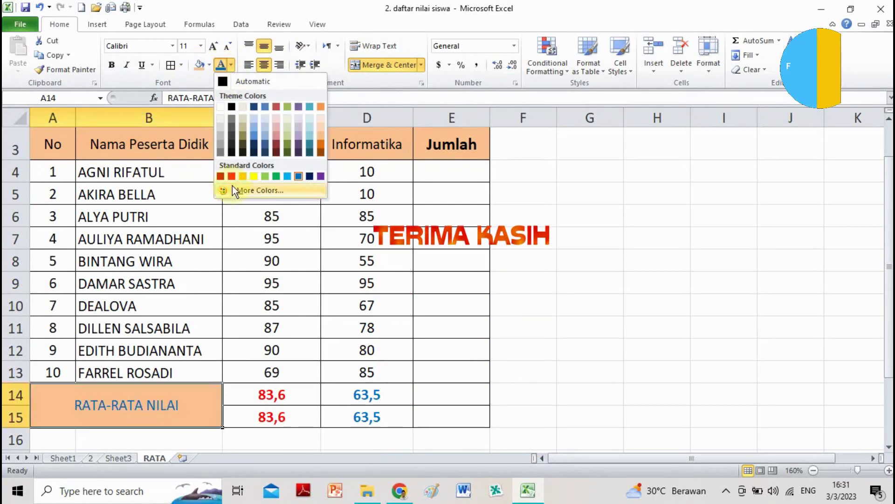
pyautogui.click(220, 105)
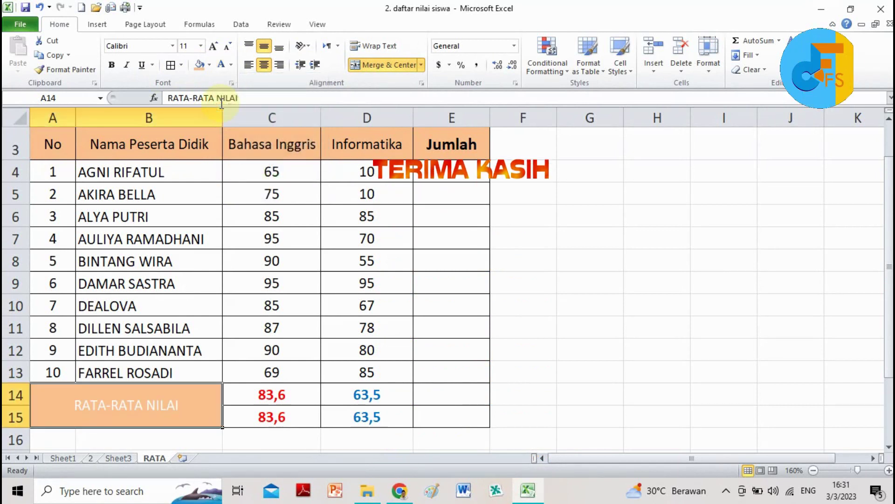
pyautogui.click(209, 65)
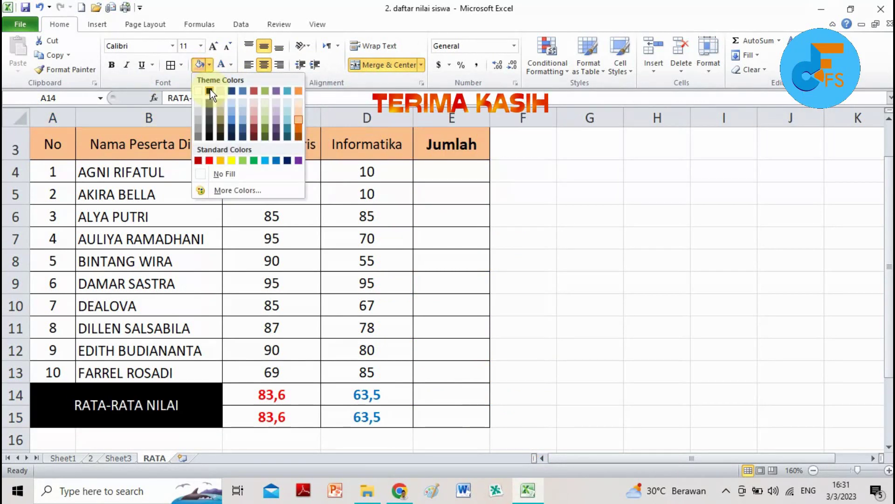
pyautogui.click(210, 90)
pyautogui.click(723, 327)
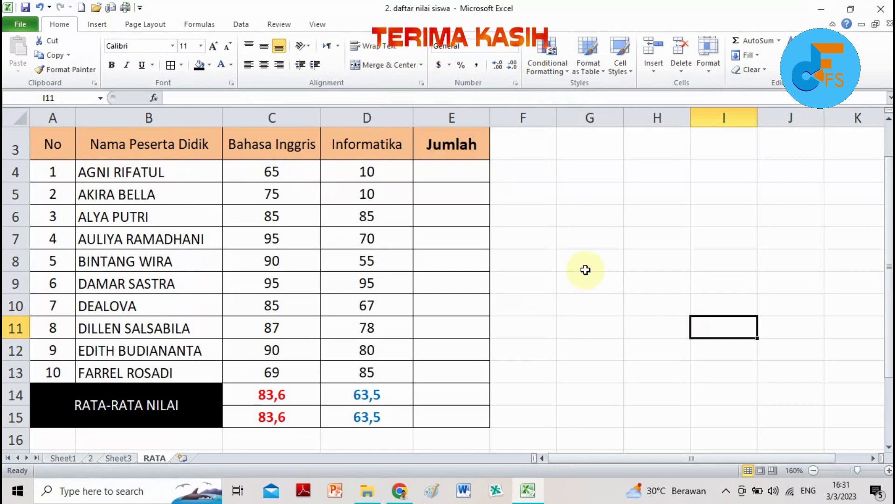